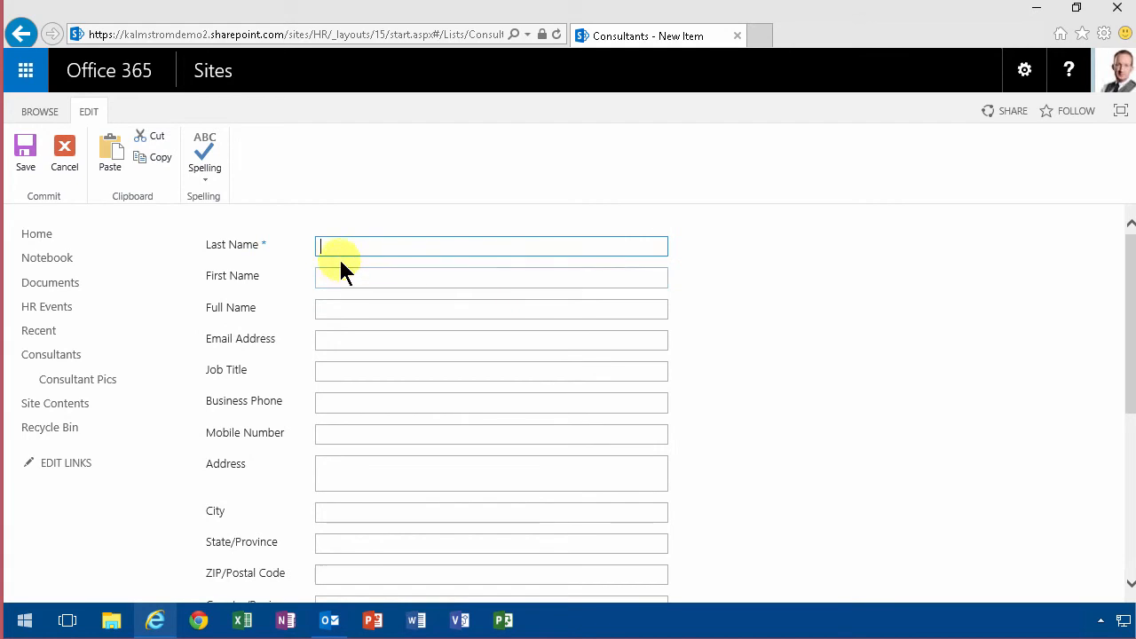
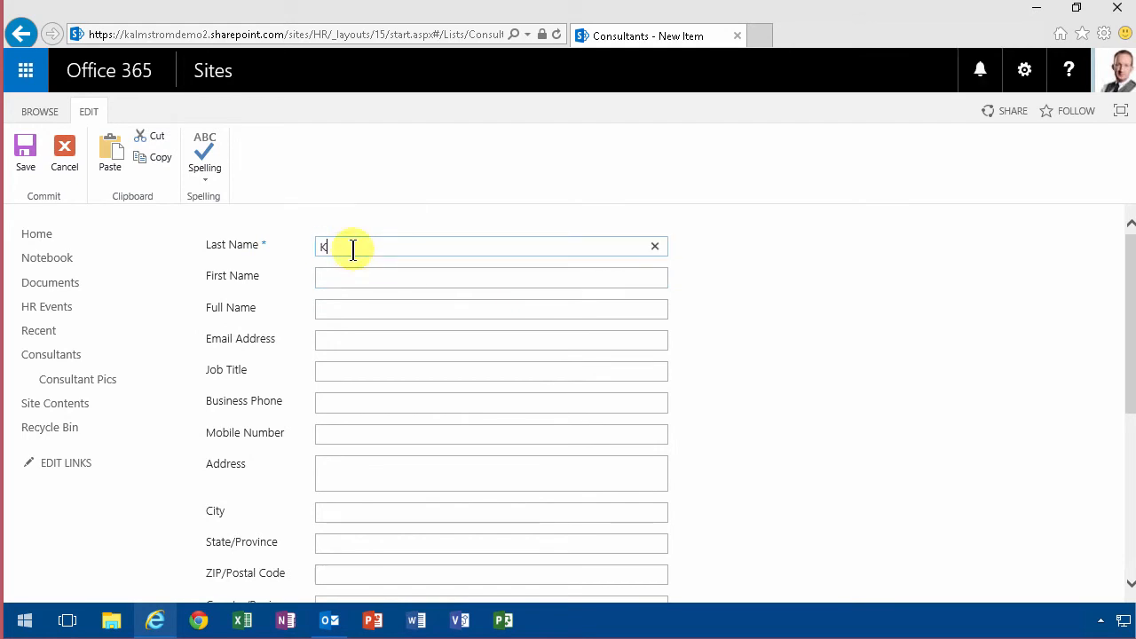
Enter the consultant's last name, first name and full name in the new item form.
{"action": "key", "text": "Tab"}
{"action": "key", "text": "Tab"}
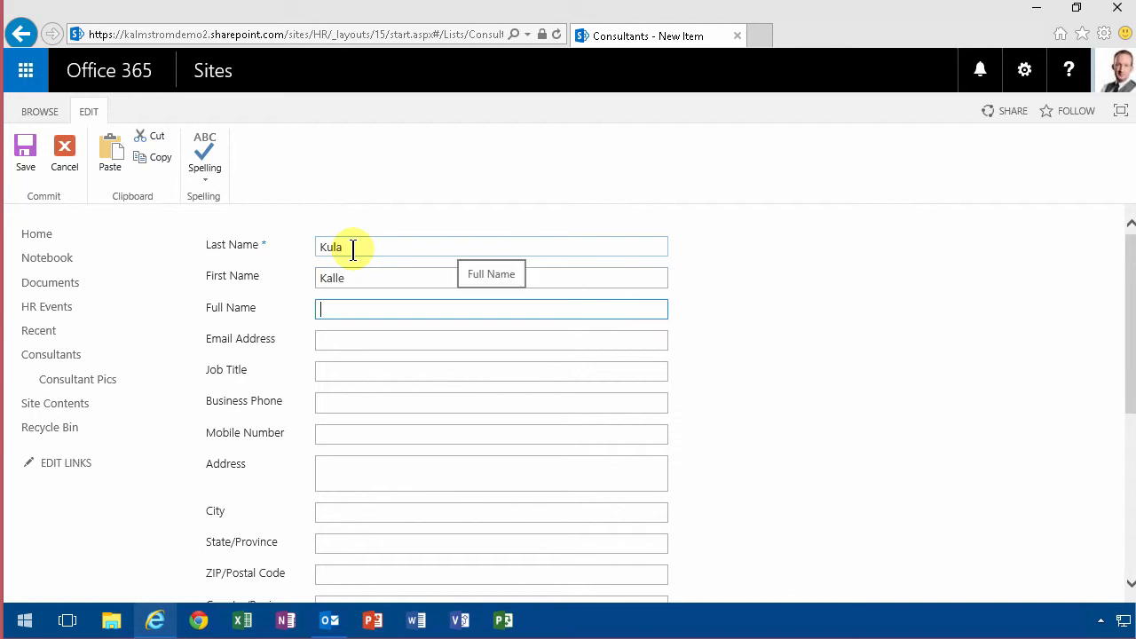
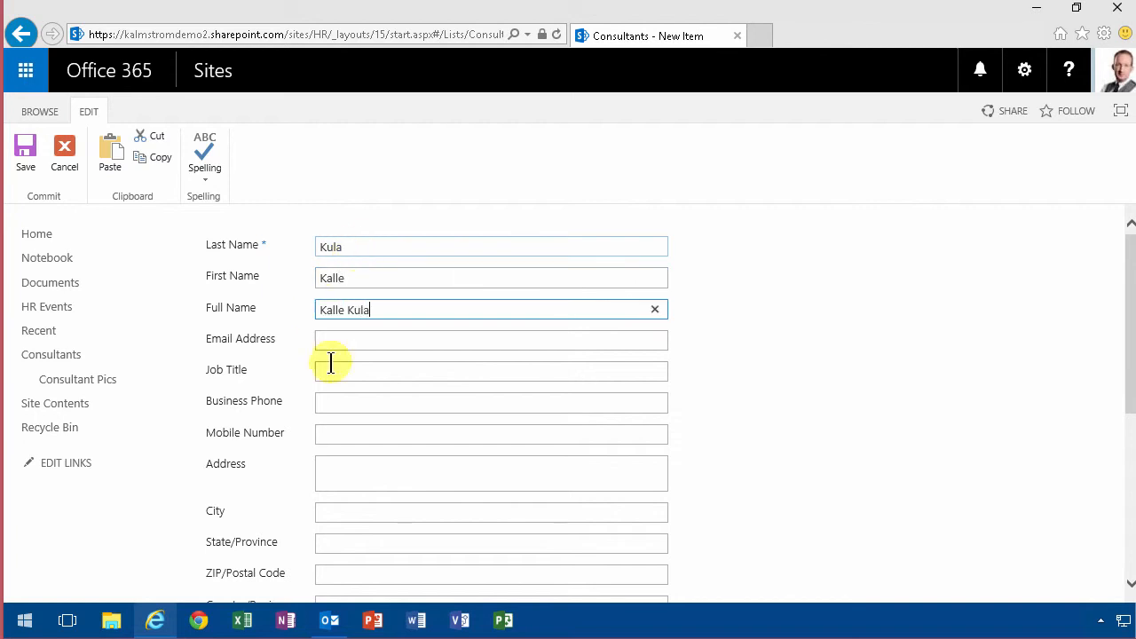
Move to the e-mail address field and scroll down through the rest of the form.
{"action": "left_click", "coordinate": [344, 337]}
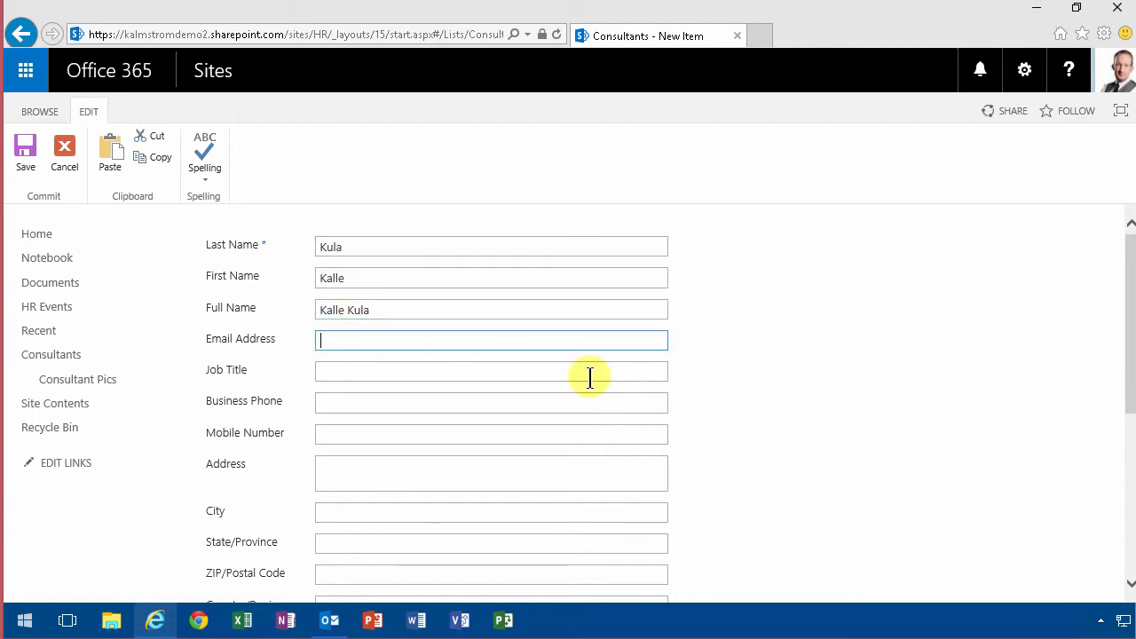
{"action": "mouse_move", "coordinate": [1129, 320]}
{"action": "left_mouse_down"}
{"action": "mouse_move", "coordinate": [1124, 470]}
{"action": "mouse_move", "coordinate": [1128, 302]}
{"action": "left_mouse_up"}
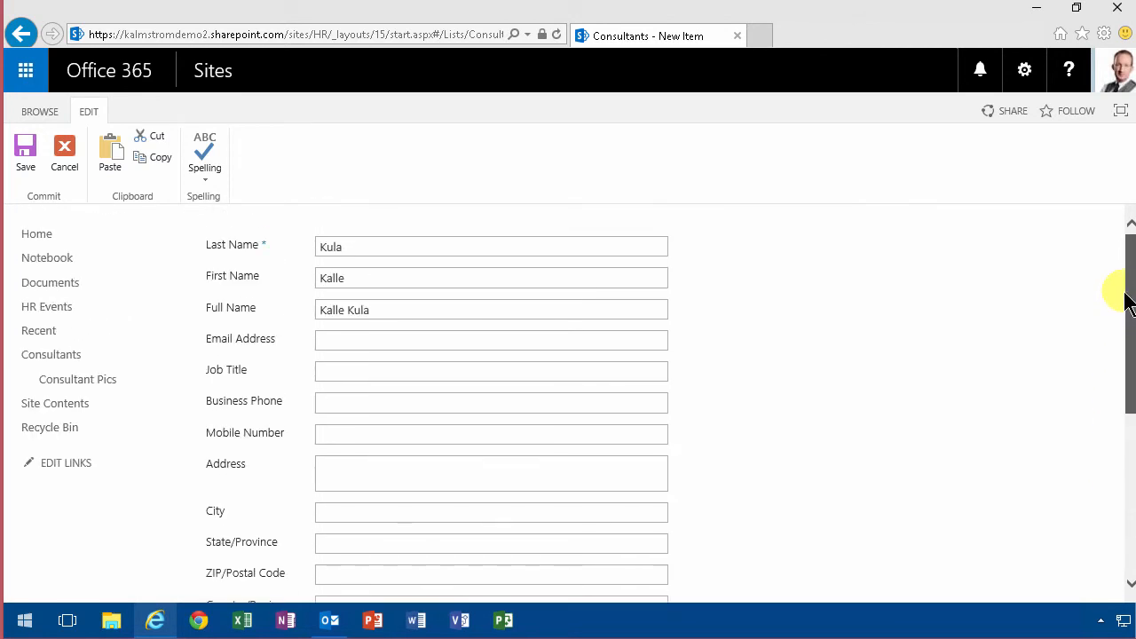
{"action": "scroll", "coordinate": [1117, 293], "scroll_direction": "down", "scroll_amount": 1}
{"action": "left_click_drag", "start_coordinate": [1129, 378], "coordinate": [1021, 310]}
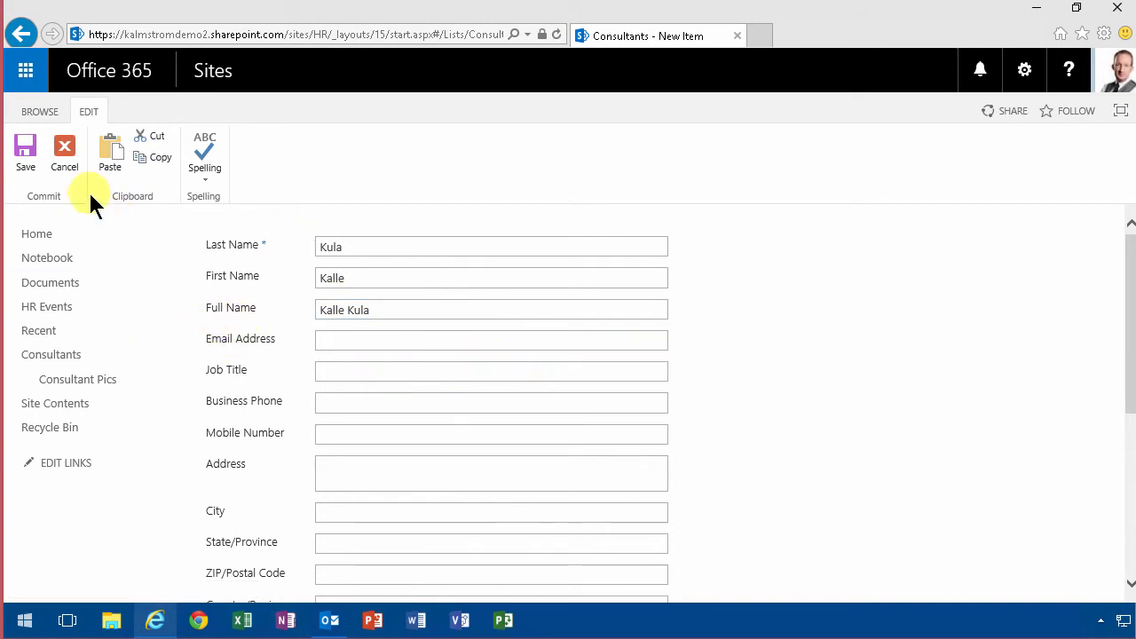
Cancel the unsaved item, then use Connect to Outlook on the LIST ribbon and allow it.
{"action": "left_click", "coordinate": [71, 154]}
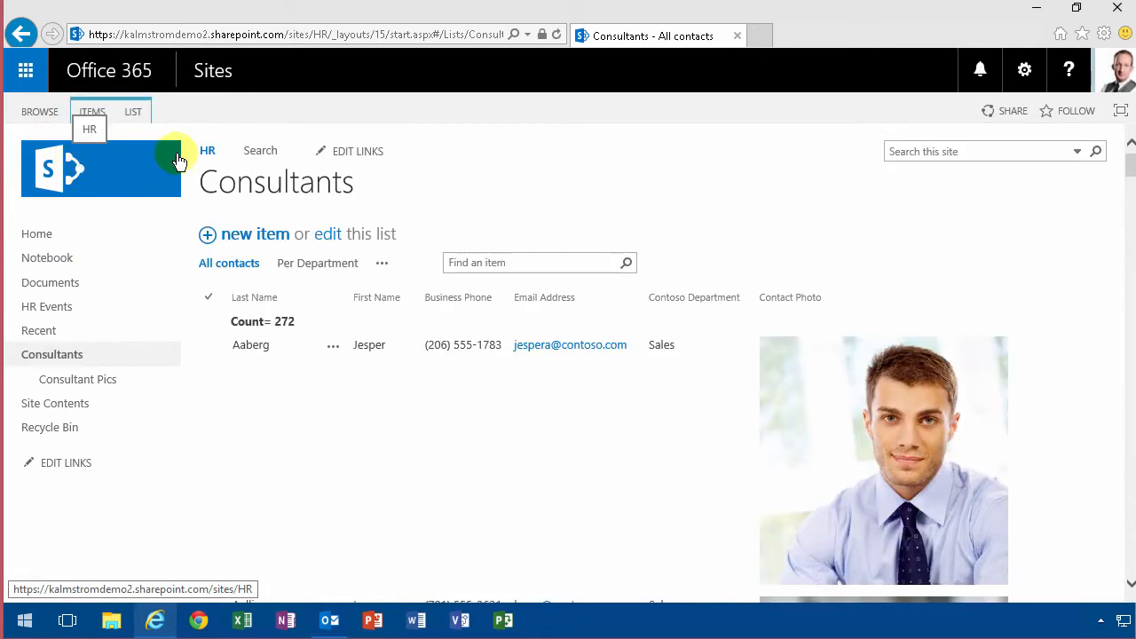
{"action": "left_click", "coordinate": [133, 112]}
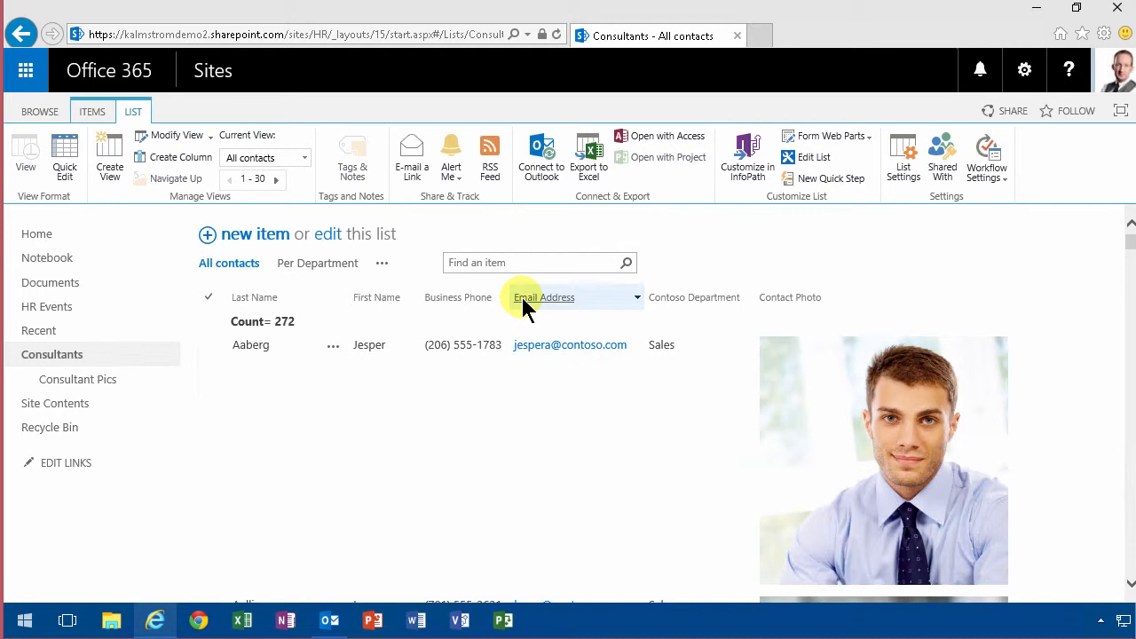
{"action": "left_click", "coordinate": [548, 160]}
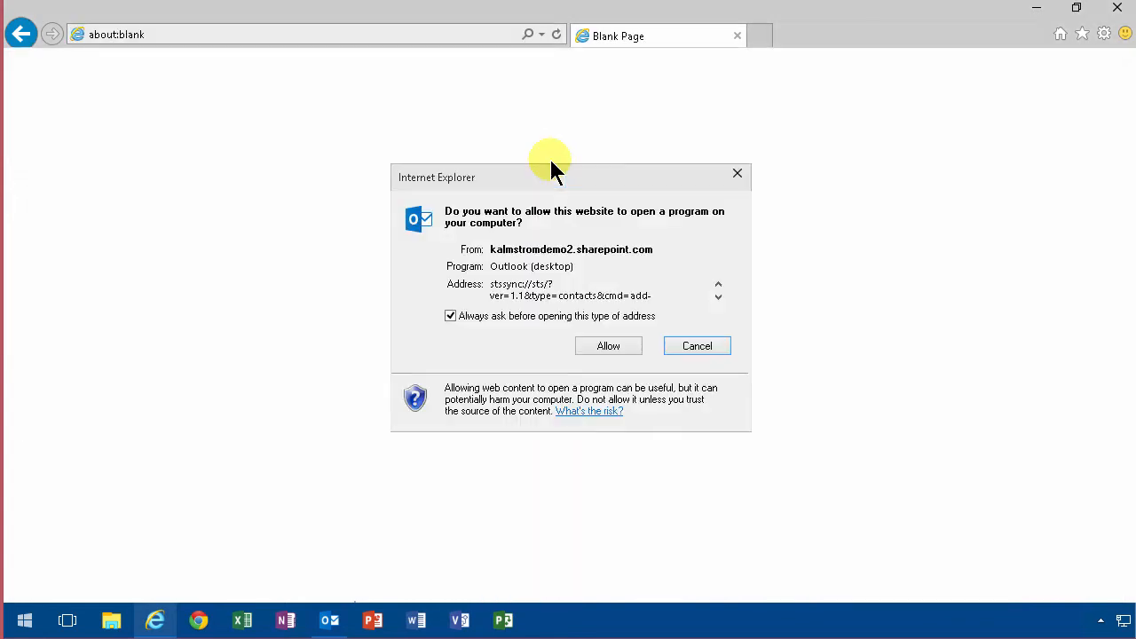
{"action": "left_click", "coordinate": [602, 347]}
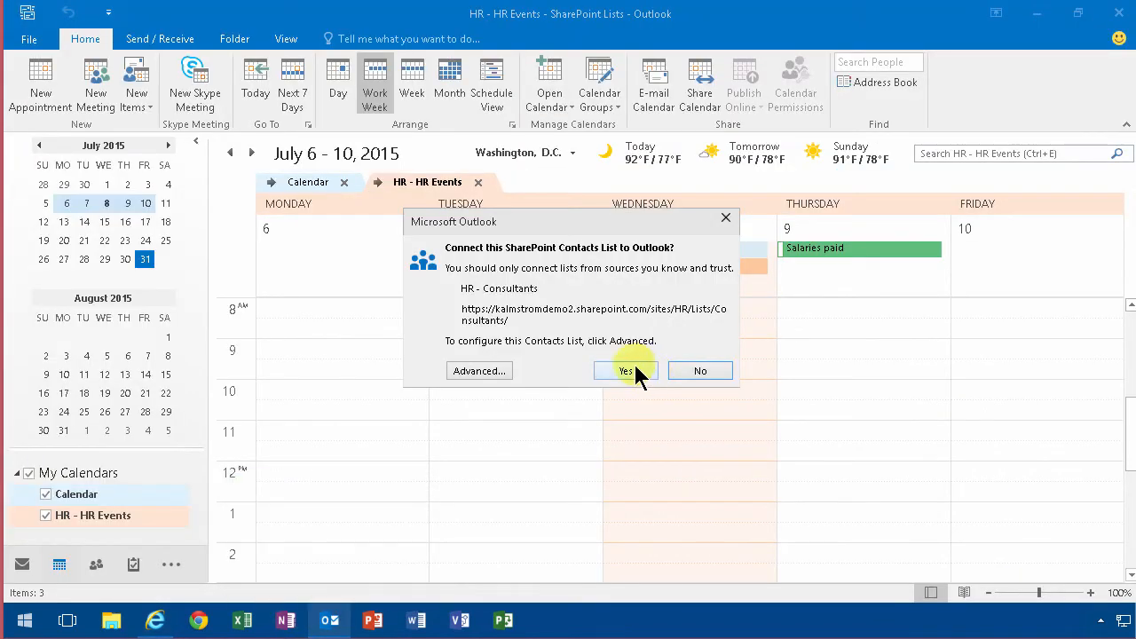
Approve the HR - Consultants connection, then start a new contact with the consultant's full name.
{"action": "left_click", "coordinate": [632, 367]}
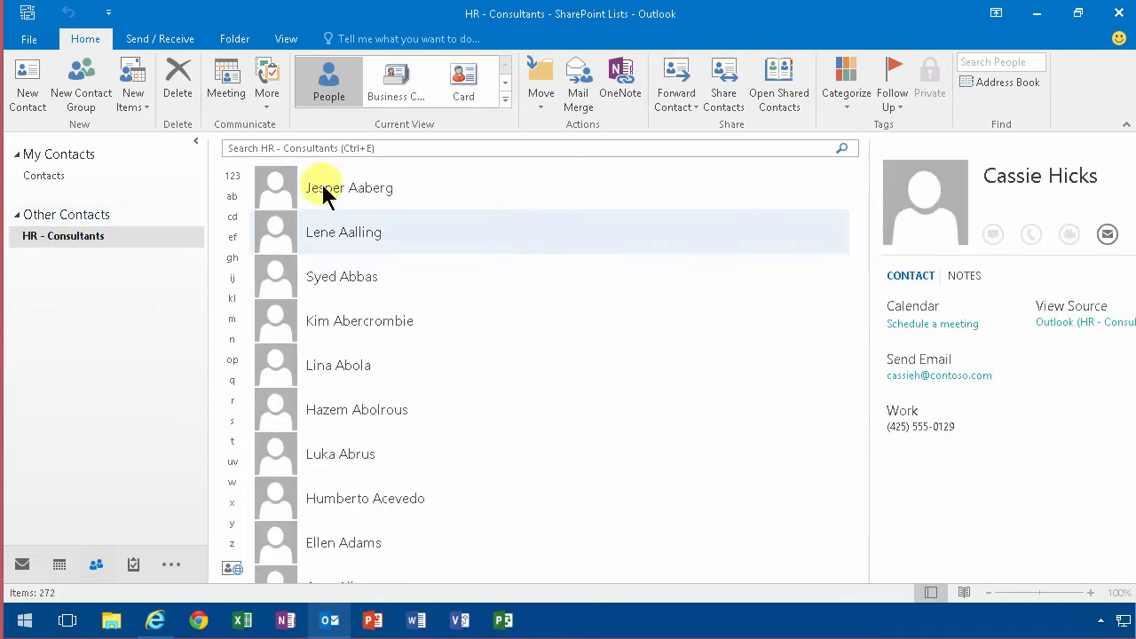
{"action": "left_click", "coordinate": [27, 89]}
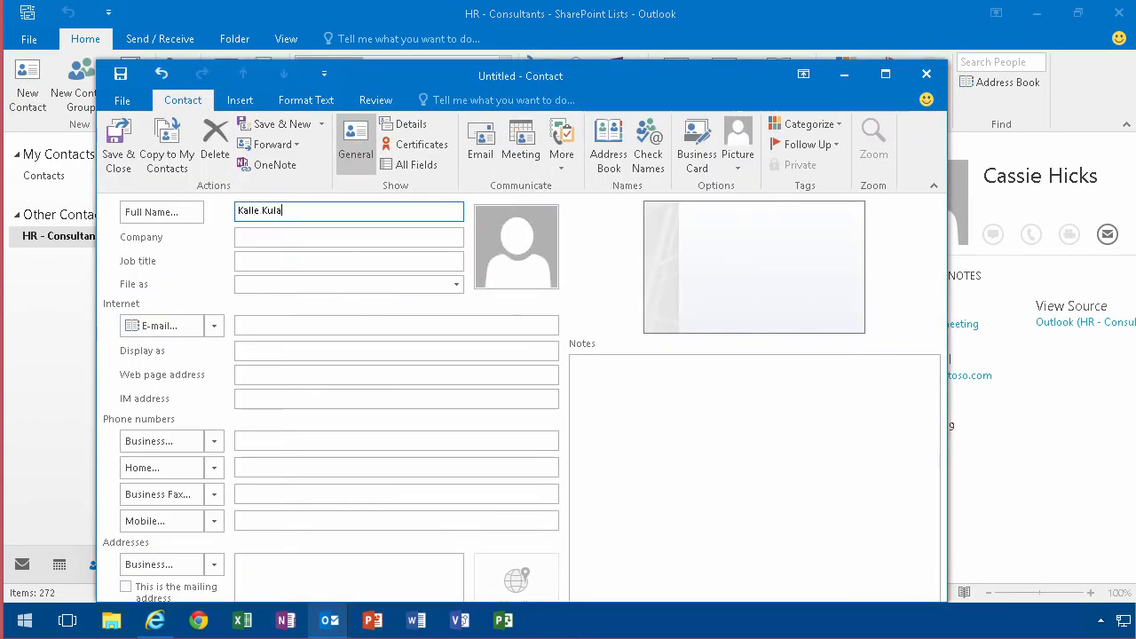
Check the name split in Full Name without changes, then Save & Close the contact.
{"action": "left_click", "coordinate": [286, 236]}
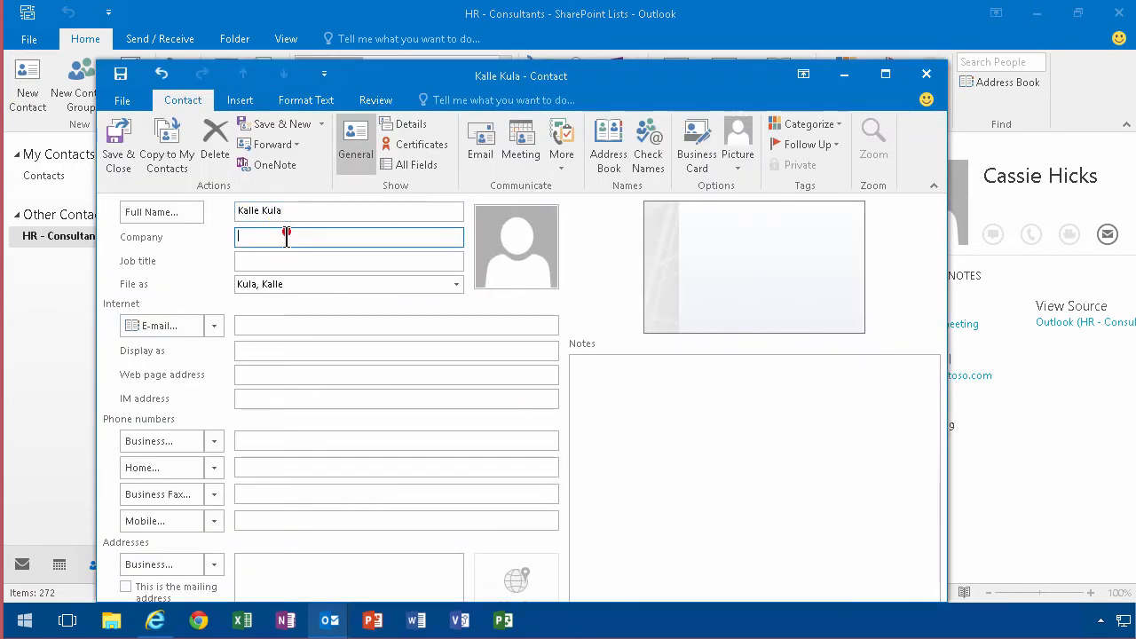
{"action": "left_click", "coordinate": [173, 216]}
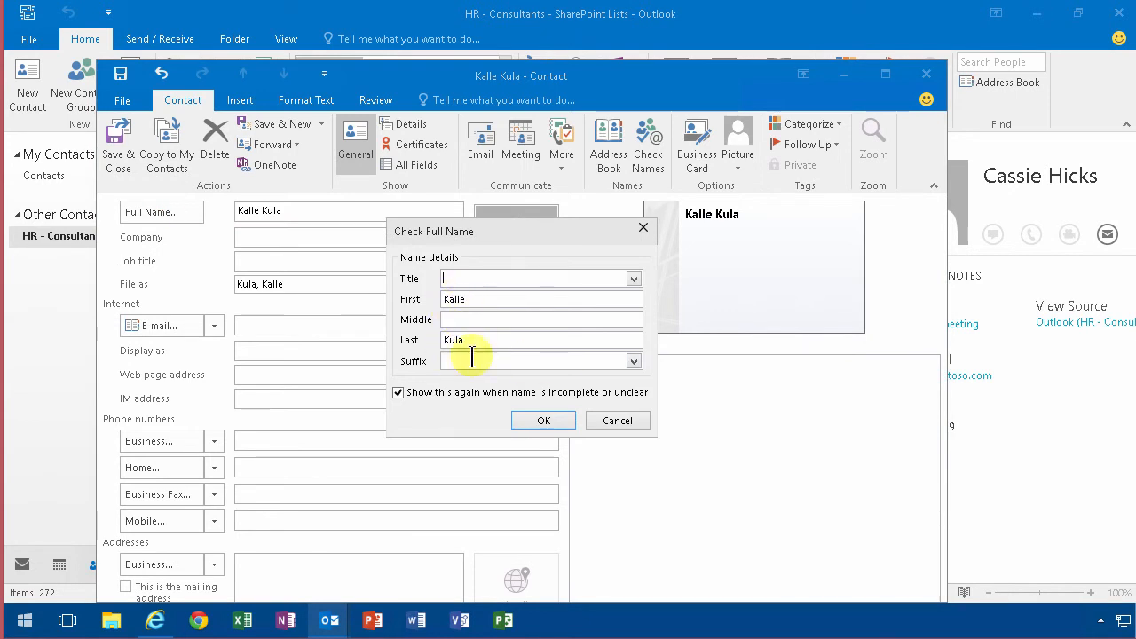
{"action": "left_click", "coordinate": [617, 421]}
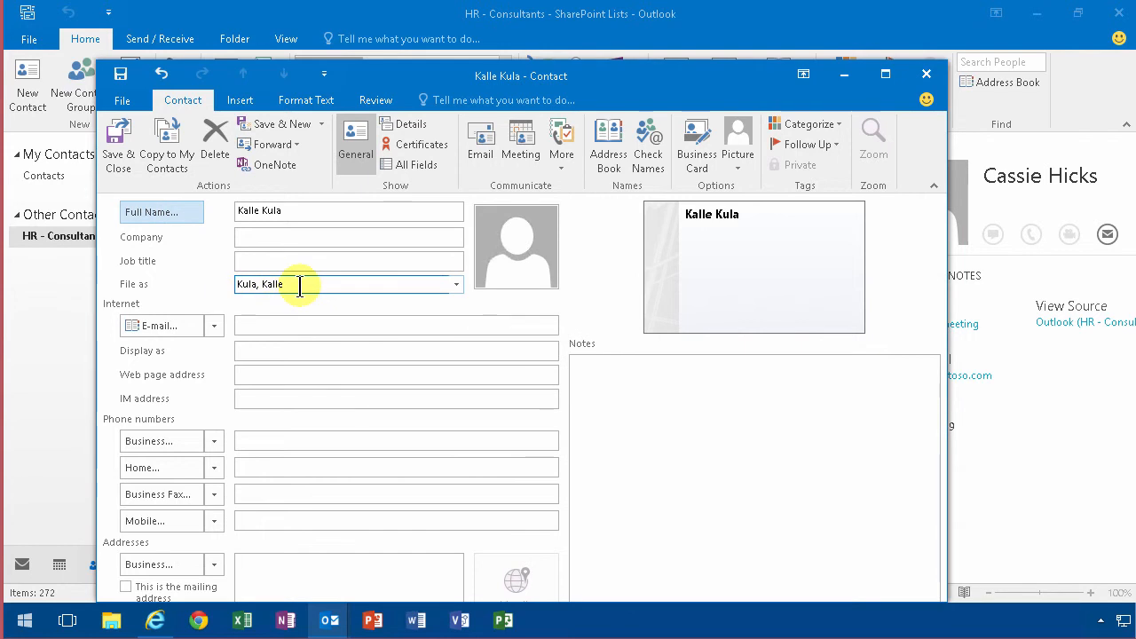
{"action": "left_click", "coordinate": [119, 142]}
Refresh the Consultants list, open the new contact under the Per Department view, then return to Outlook.
{"action": "left_click", "coordinate": [155, 620]}
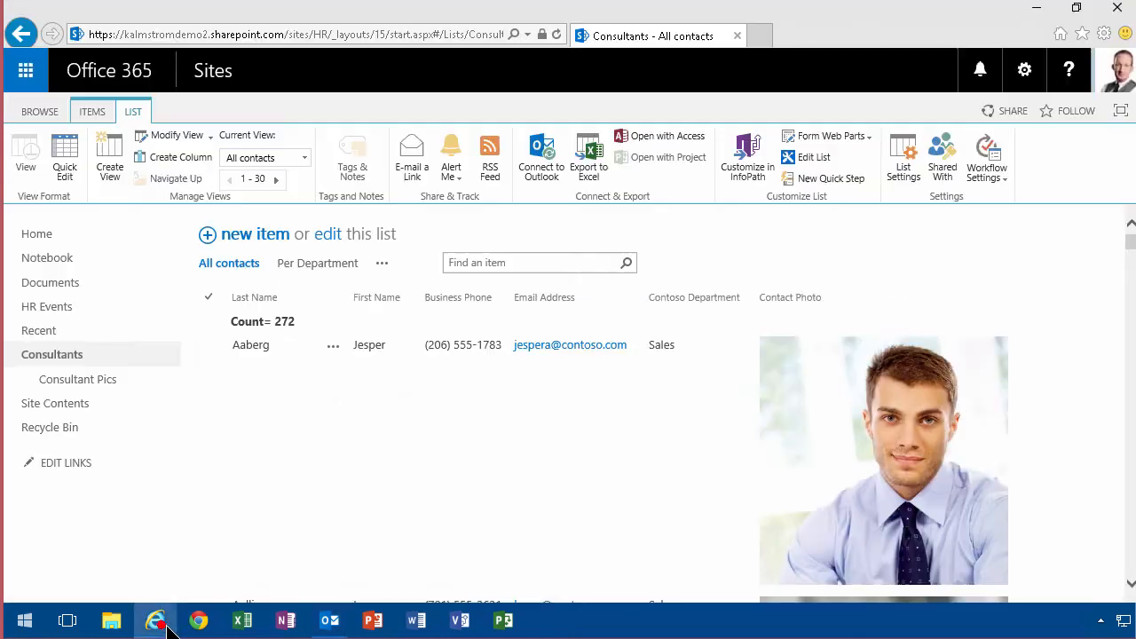
{"action": "key", "text": "F5"}
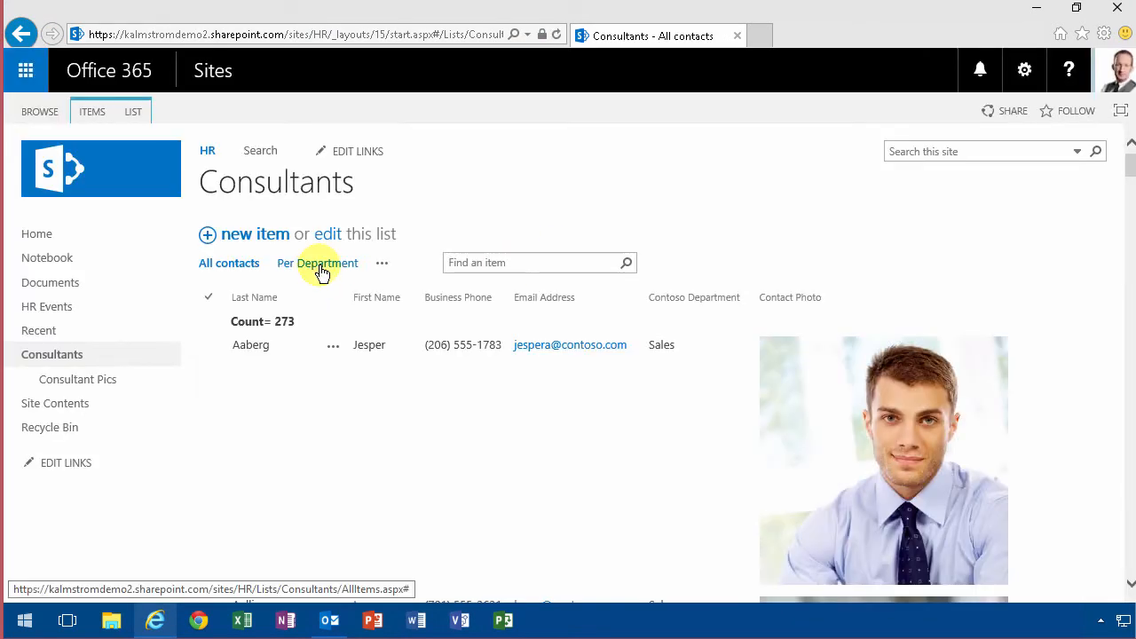
{"action": "left_click", "coordinate": [320, 266]}
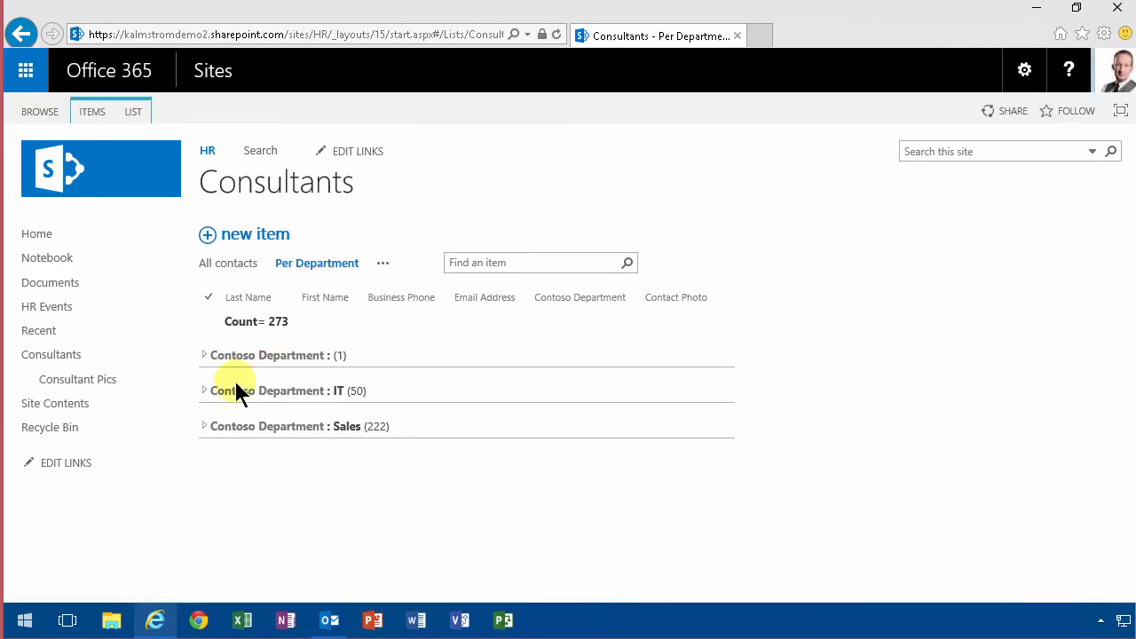
{"action": "left_click", "coordinate": [205, 356]}
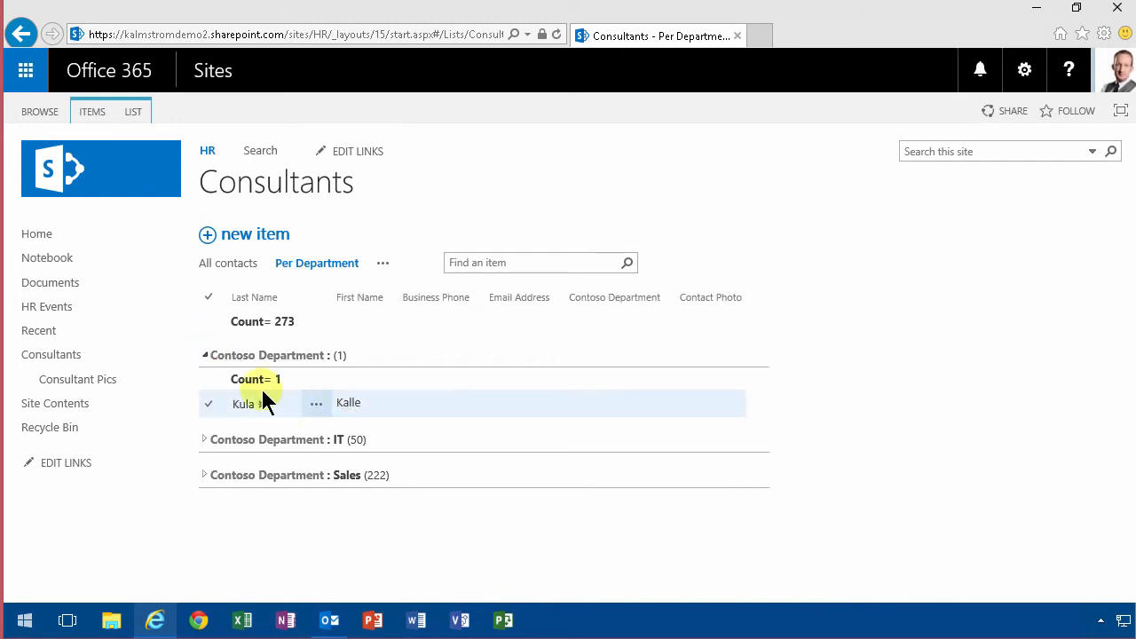
{"action": "left_click", "coordinate": [243, 411]}
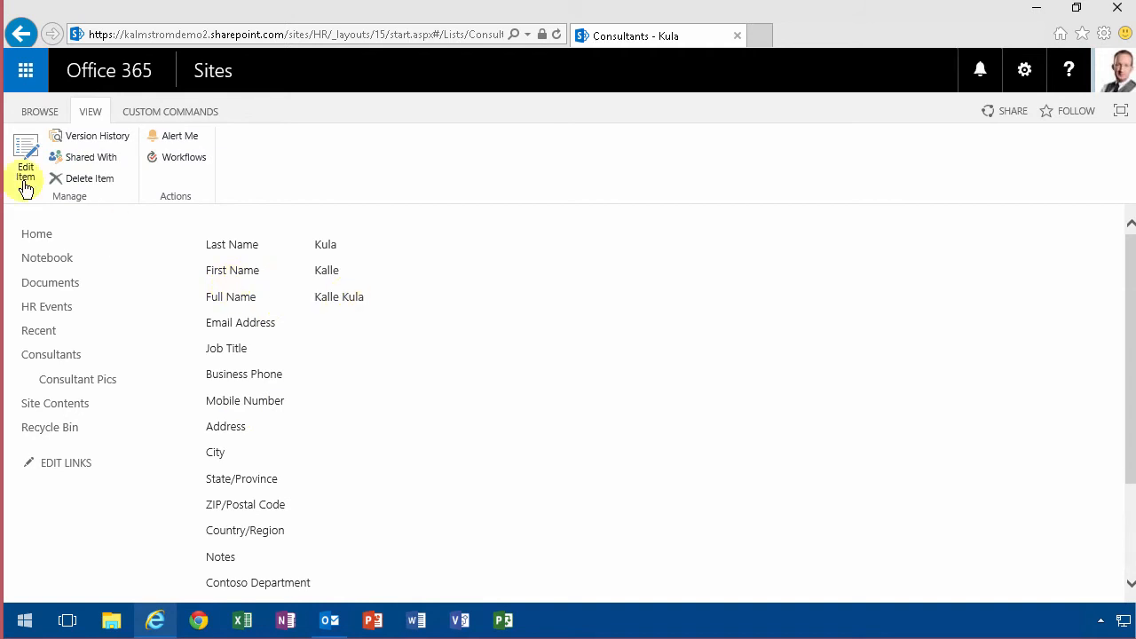
{"action": "left_click", "coordinate": [330, 622]}
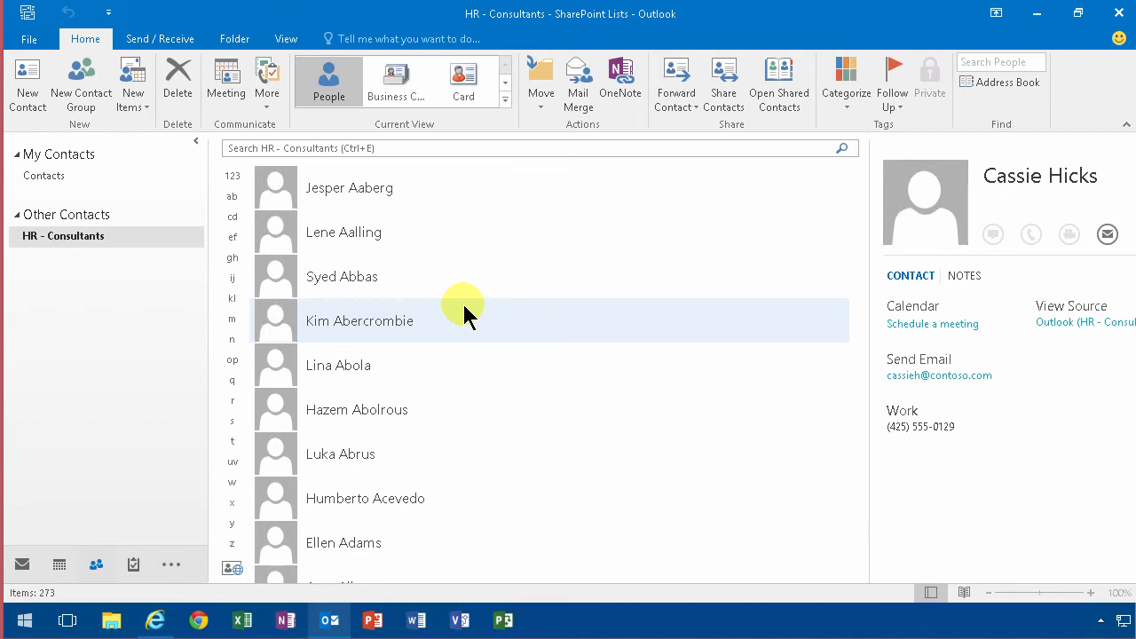
Drag a single consultant contact into My Contacts > Contacts.
{"action": "left_click", "coordinate": [375, 321]}
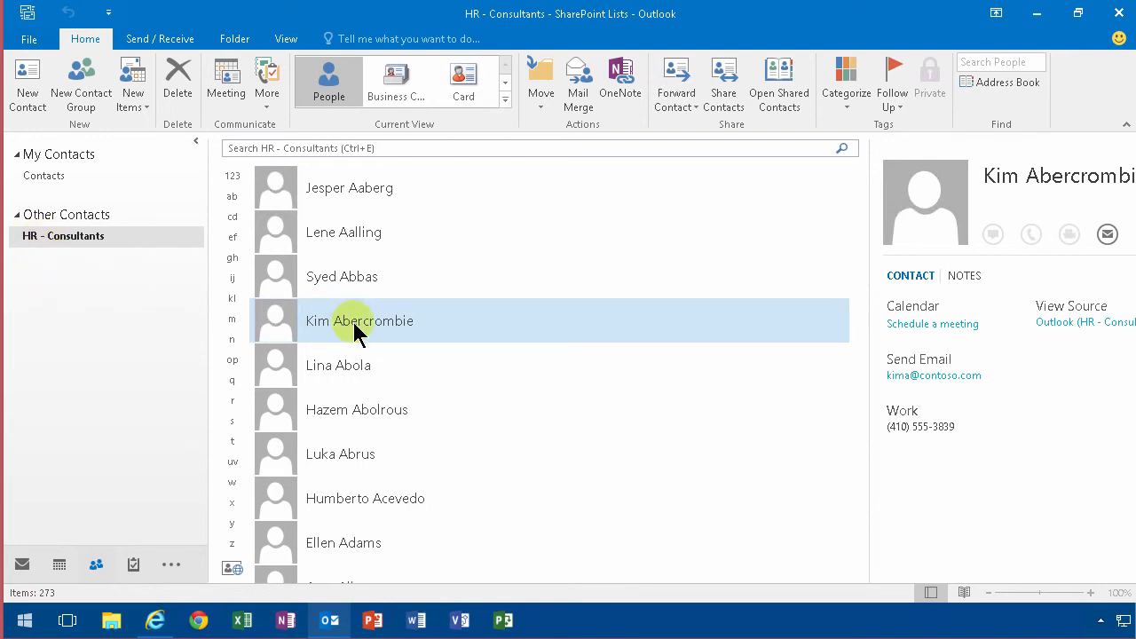
{"action": "left_click_drag", "start_coordinate": [355, 324], "coordinate": [47, 182]}
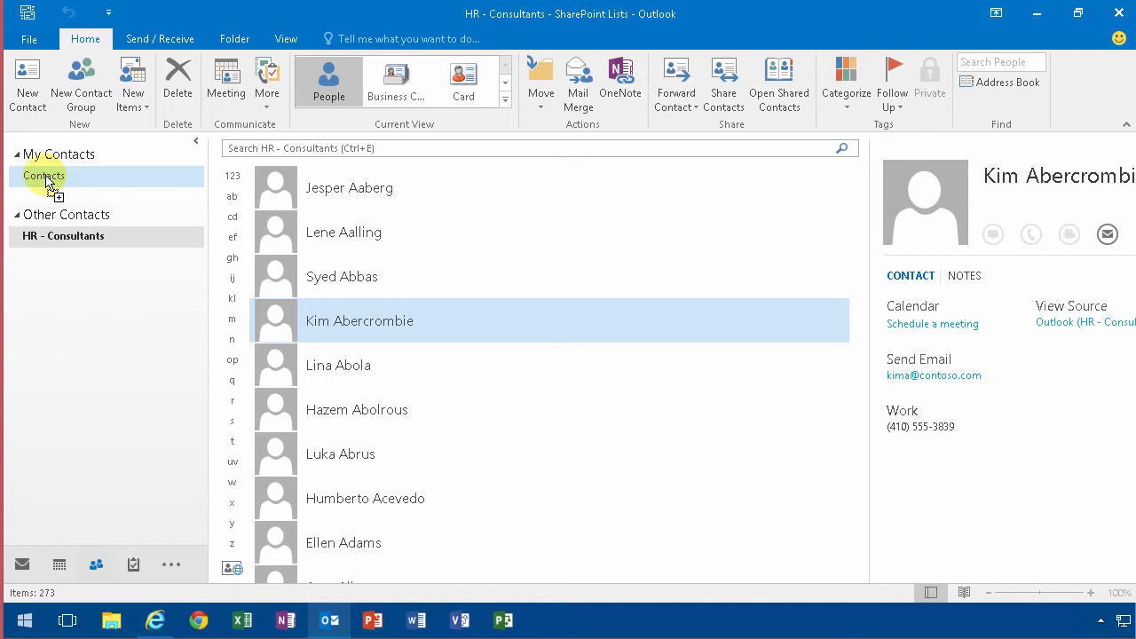
{"action": "left_click_drag", "start_coordinate": [48, 182], "coordinate": [47, 183]}
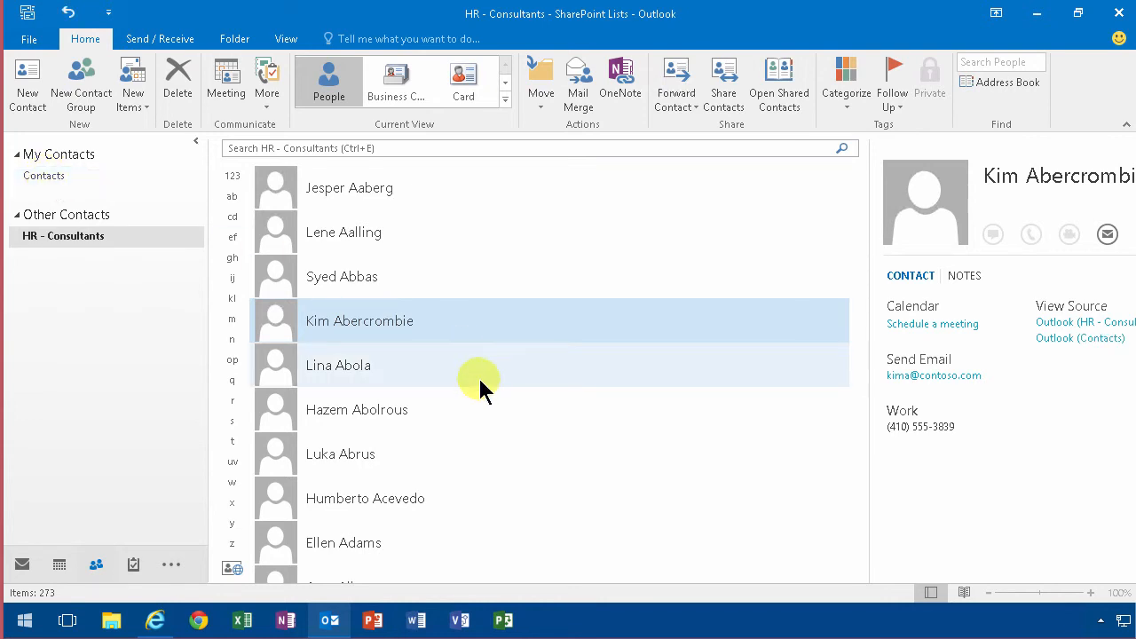
Select all consultant contacts with Ctrl+A and drag them onto My Contacts > Contacts.
{"action": "key", "text": "ctrl+a"}
{"action": "left_click_drag", "start_coordinate": [362, 277], "coordinate": [64, 182]}
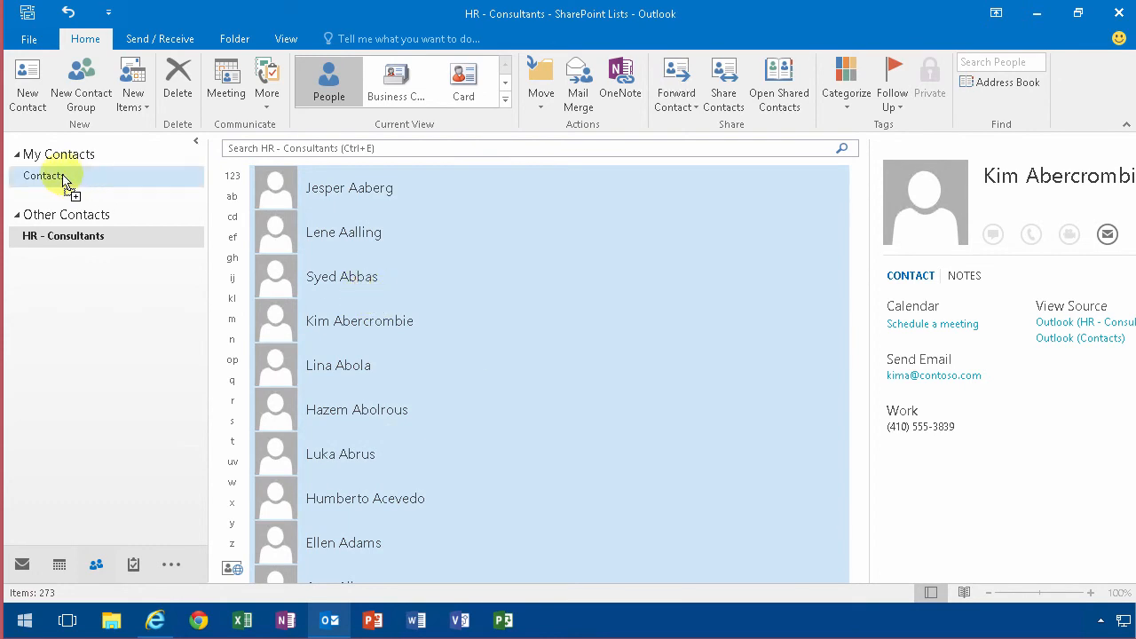
{"action": "left_click_drag", "start_coordinate": [64, 181], "coordinate": [64, 180]}
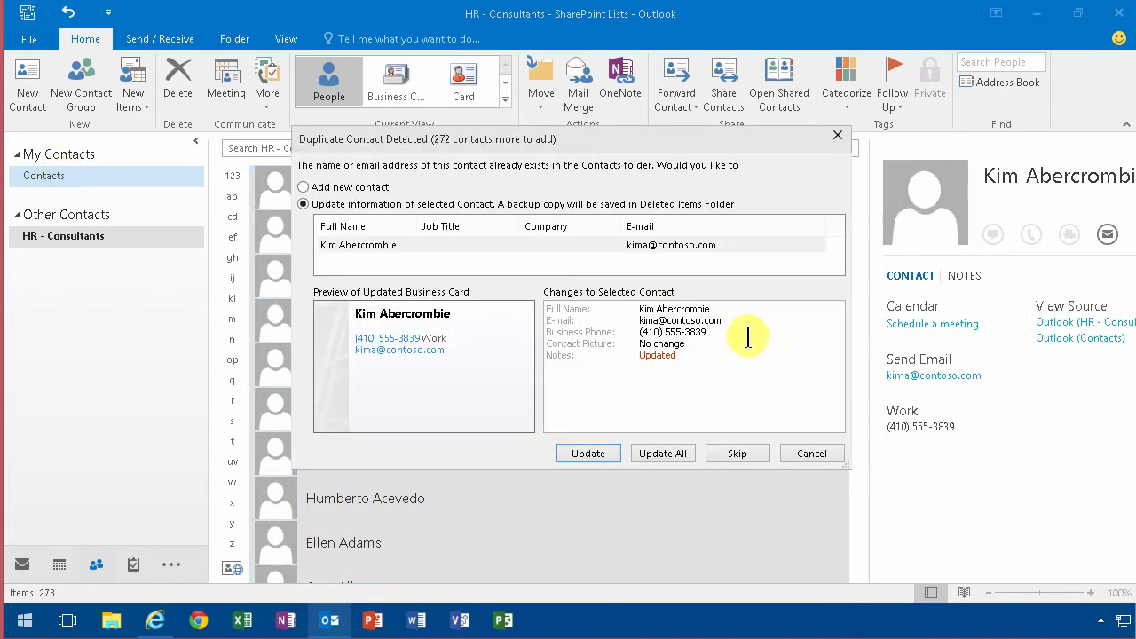
Choose Update in the Duplicate Contact Detected dialog.
{"action": "left_click", "coordinate": [601, 453]}
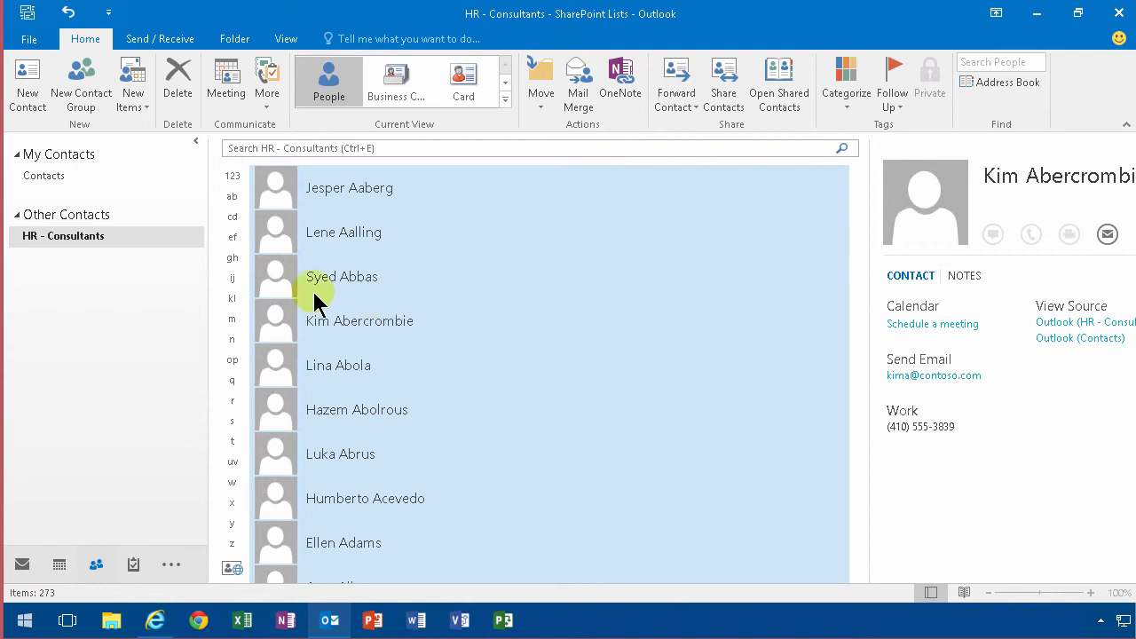
Review the 273 contacts in My Contacts, then reopen the full SharePoint Consultants list.
{"action": "left_click", "coordinate": [73, 184]}
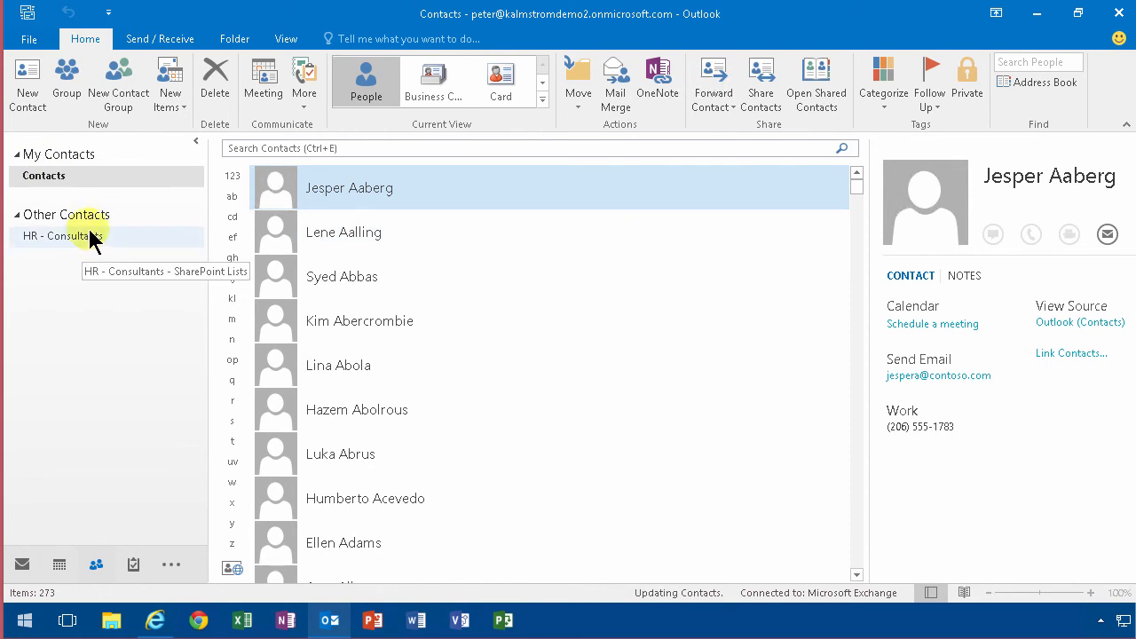
{"action": "left_click", "coordinate": [154, 622]}
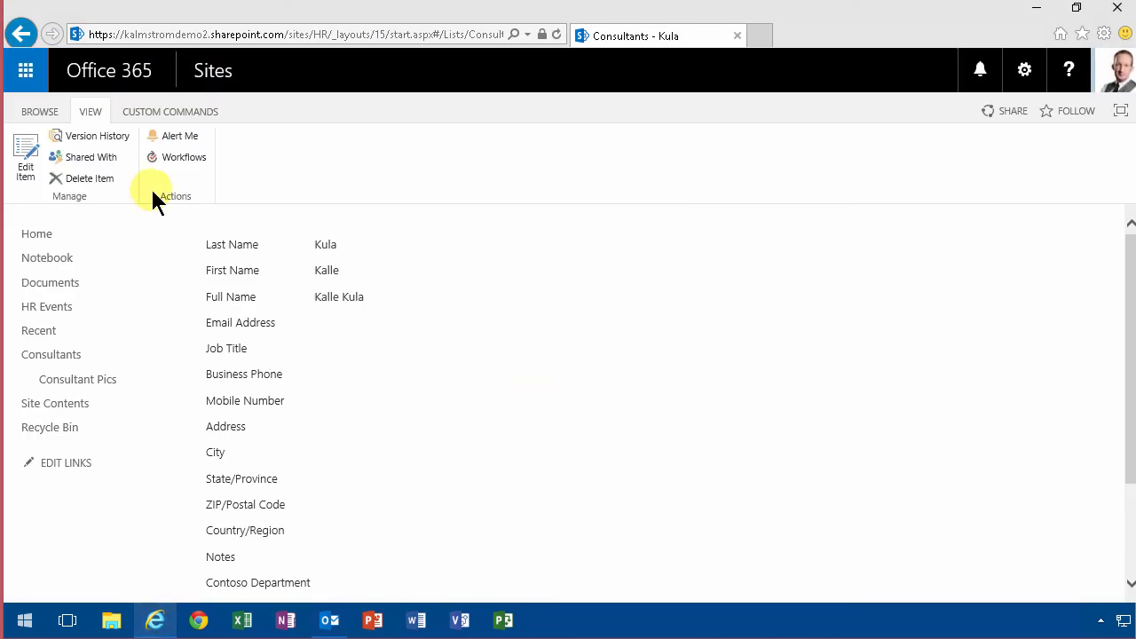
{"action": "left_click", "coordinate": [67, 354]}
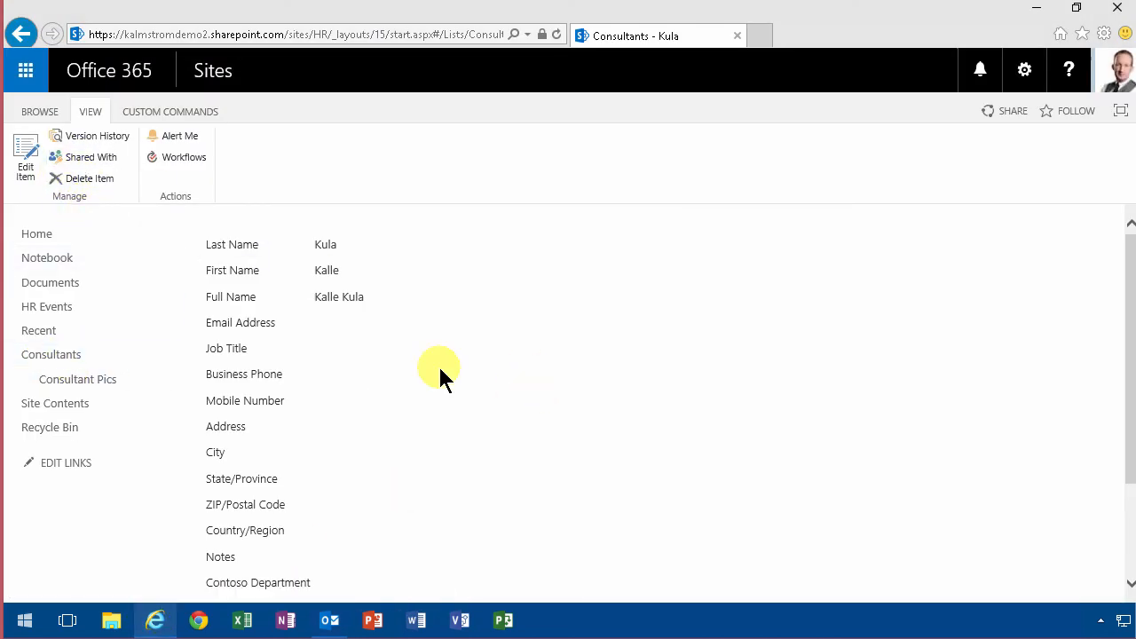